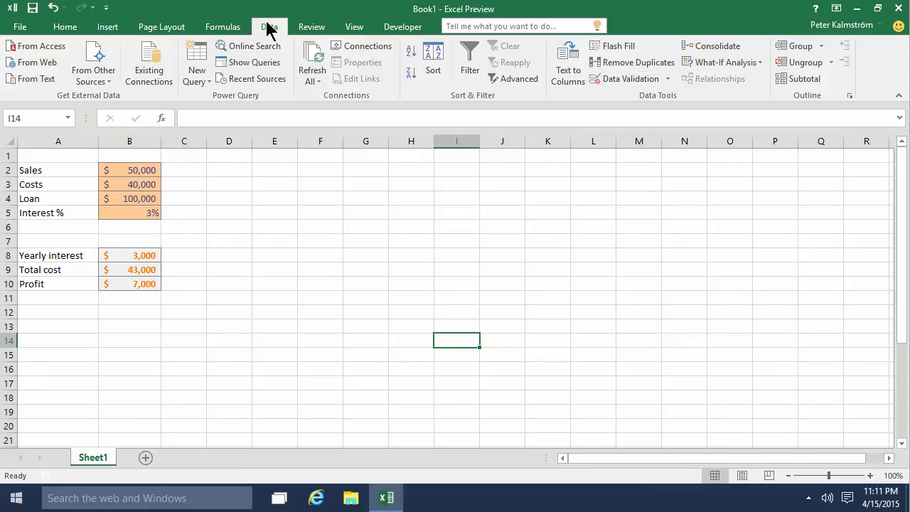
- Examine the input values in B2:B5 and the formulas for yearly interest, total cost and profit in B8:B10
click(184, 182)
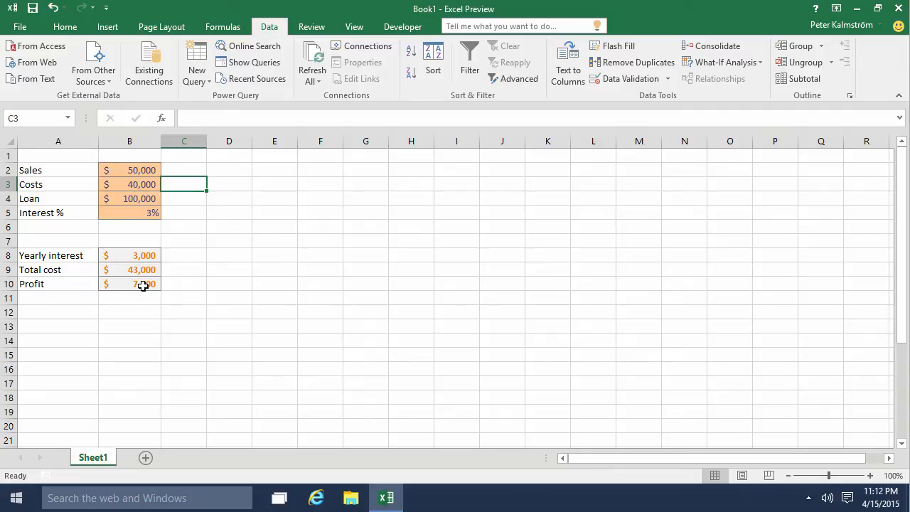
click(127, 171)
click(132, 186)
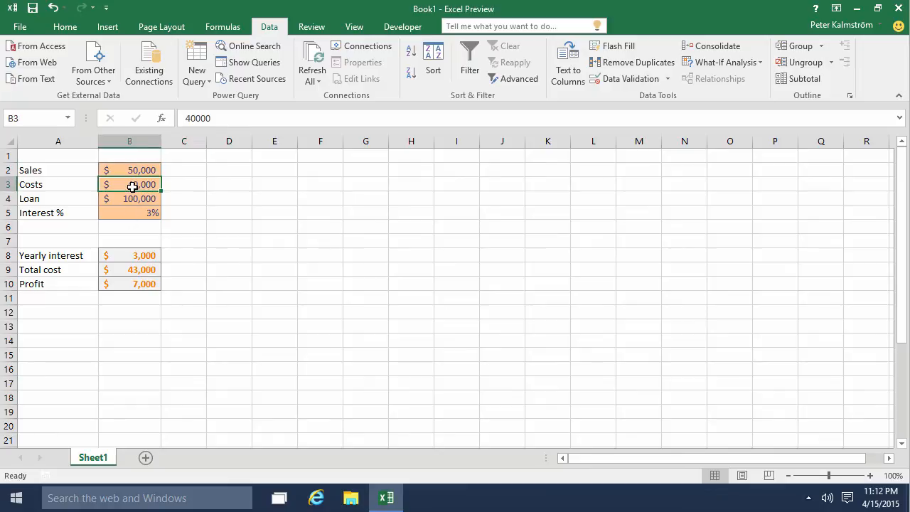
click(139, 200)
click(145, 216)
click(137, 264)
click(139, 243)
click(140, 255)
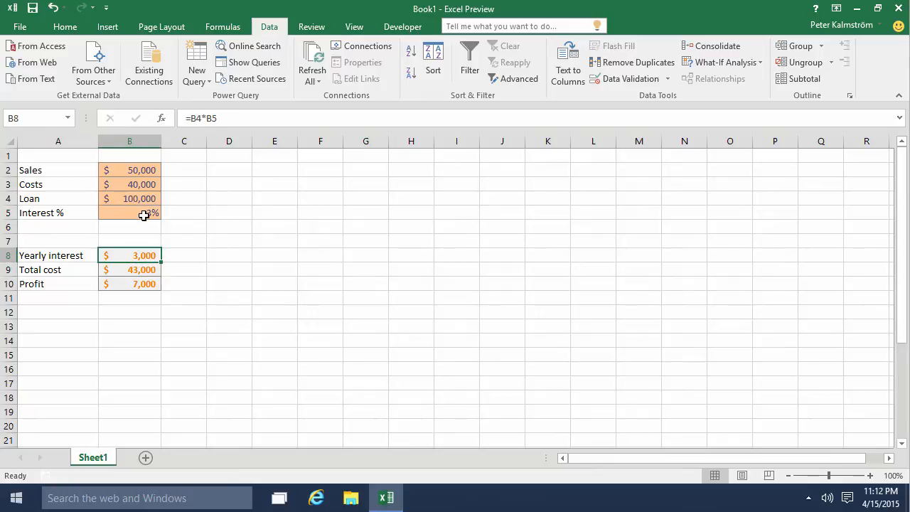
click(134, 269)
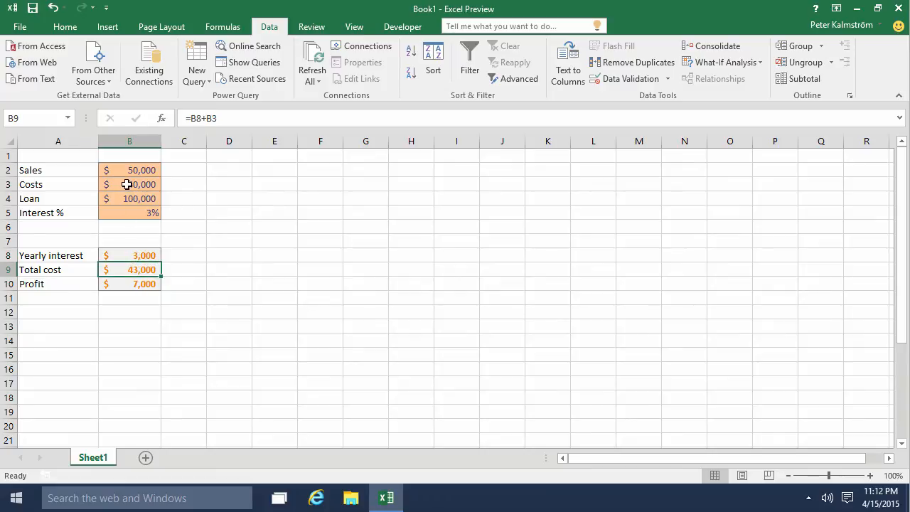
click(135, 284)
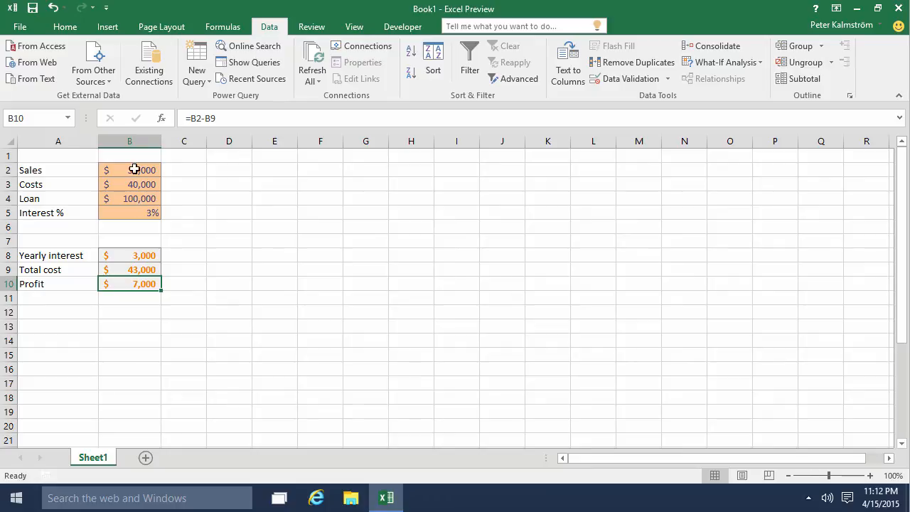
- Run Goal Seek for a Profit of 10000 in B10 by changing Sales in B2, and undo the accepted result
click(756, 63)
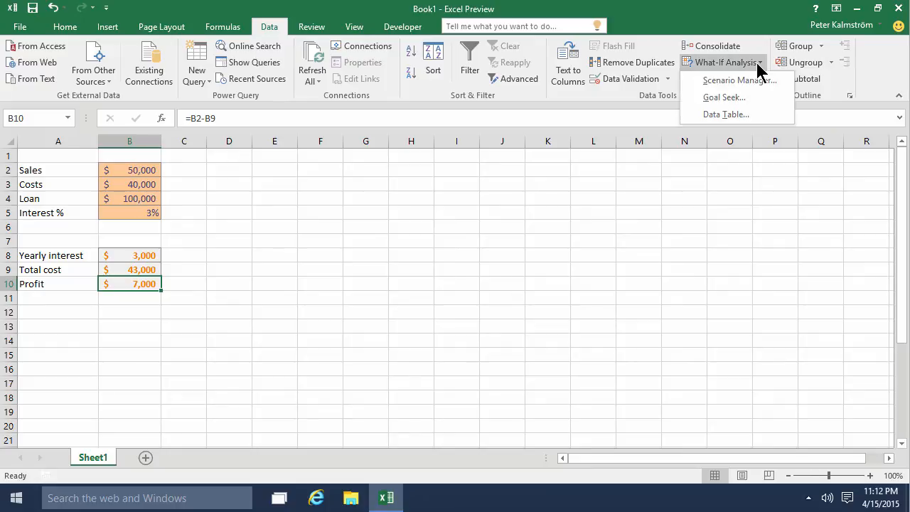
click(735, 98)
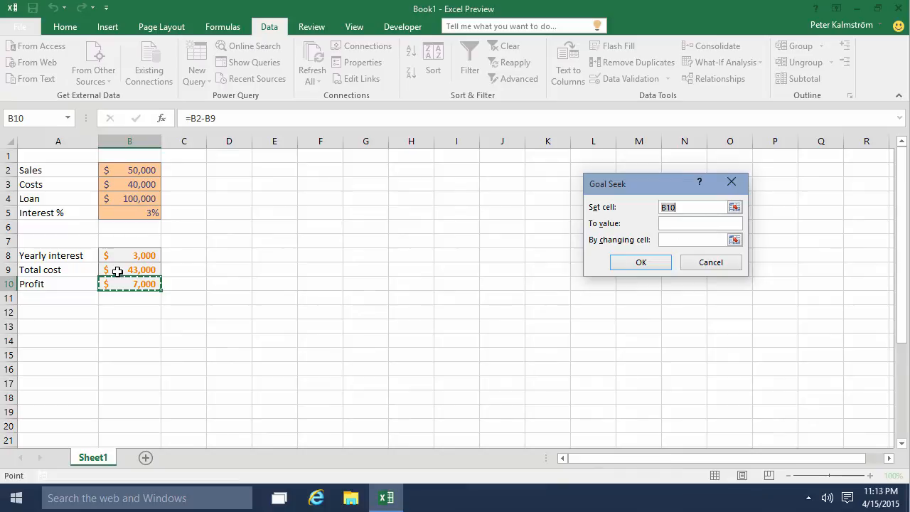
click(666, 224)
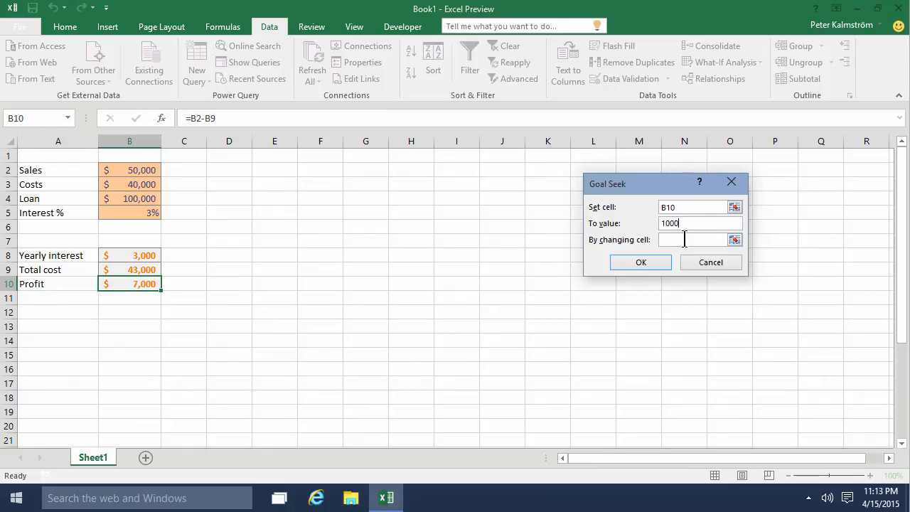
click(681, 240)
click(137, 174)
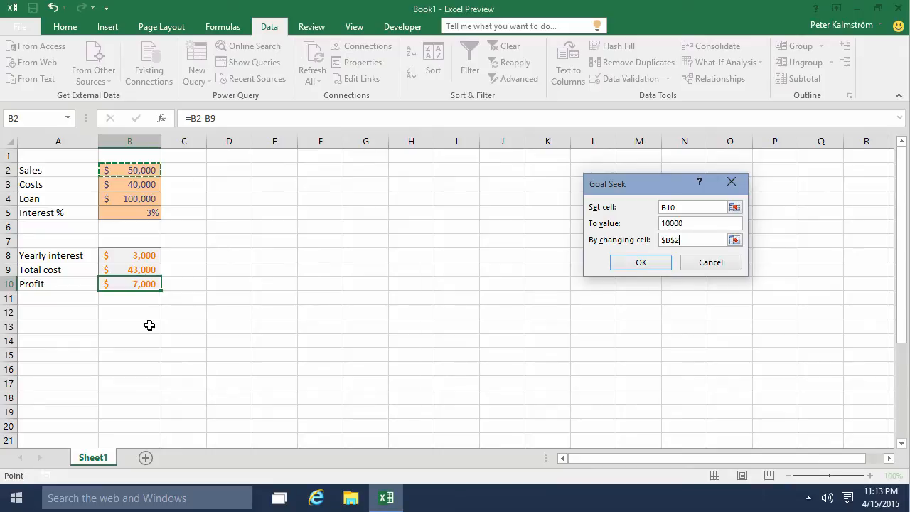
click(652, 268)
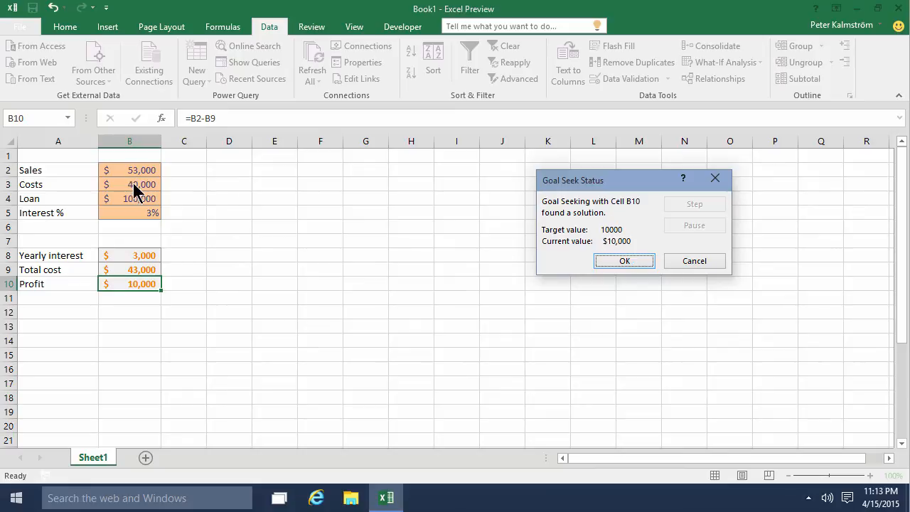
click(624, 262)
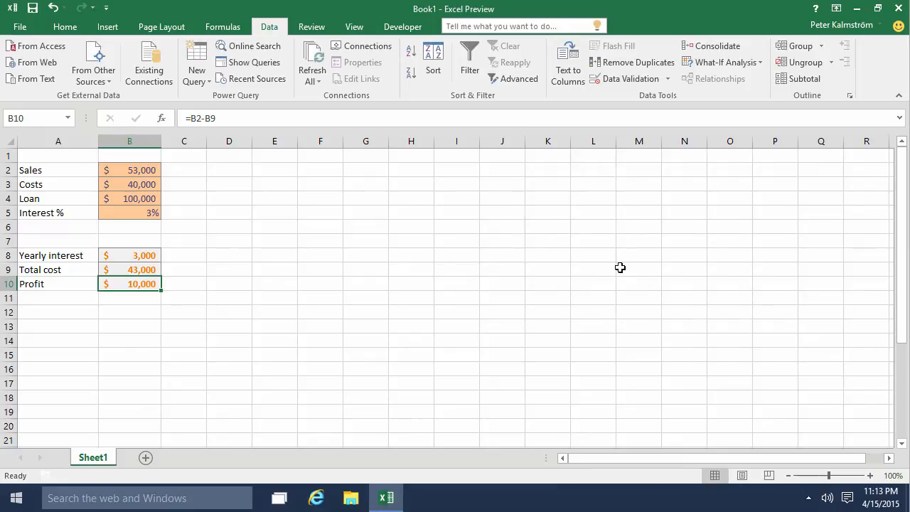
click(53, 12)
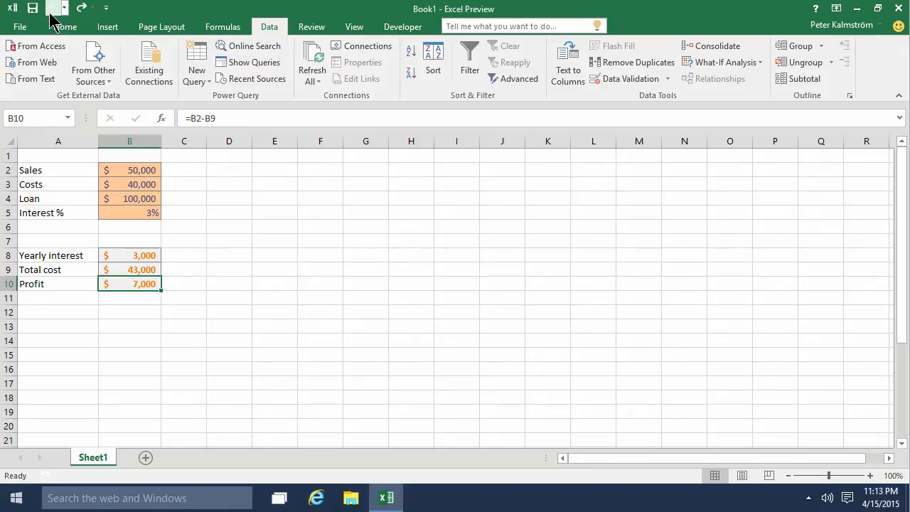
click(264, 213)
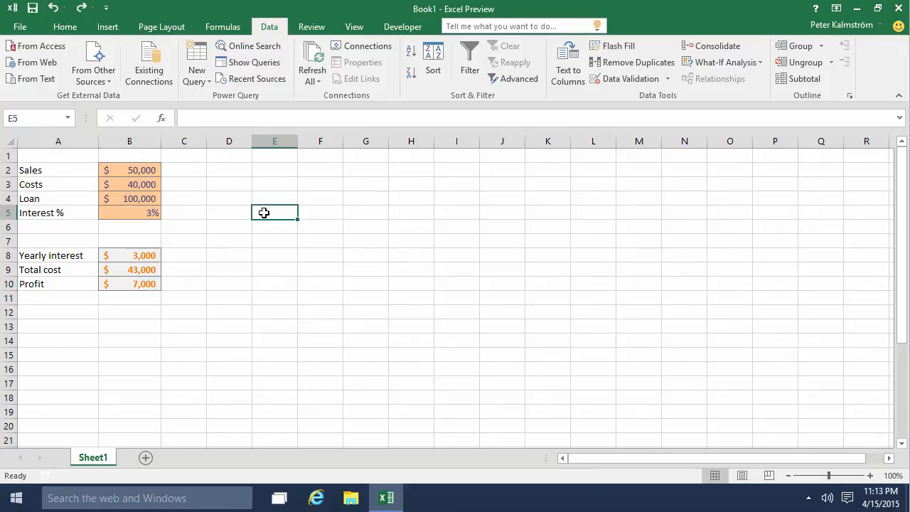
- Add a scenario named "High interest" in Scenario Manager with changing cell B5 and a scenario value of 8
click(732, 64)
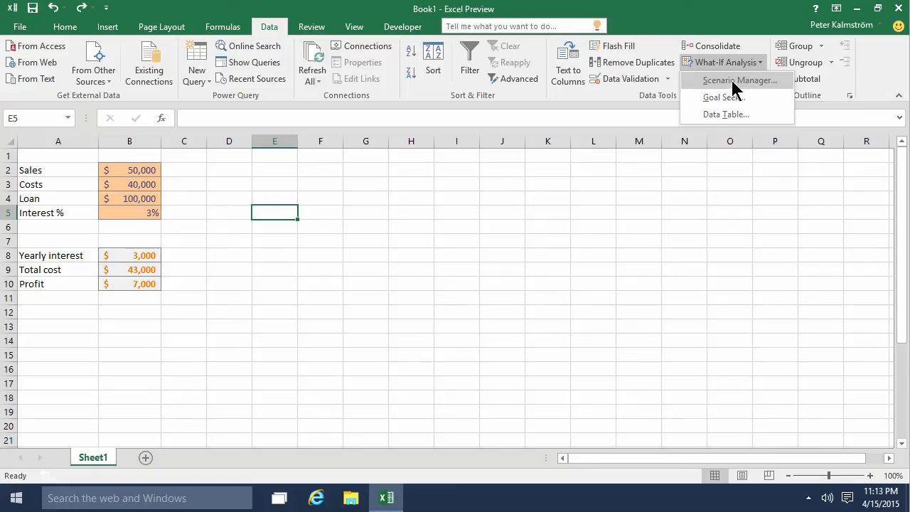
click(738, 81)
click(687, 151)
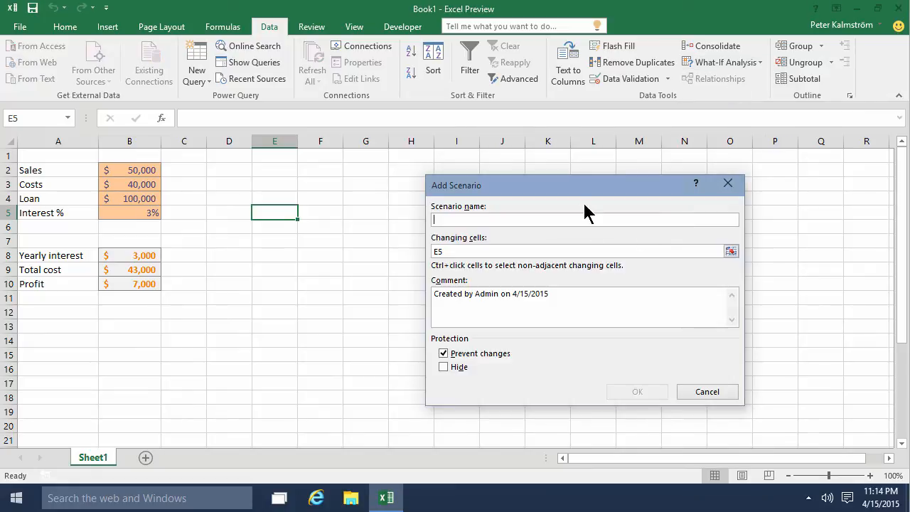
text(High interest)
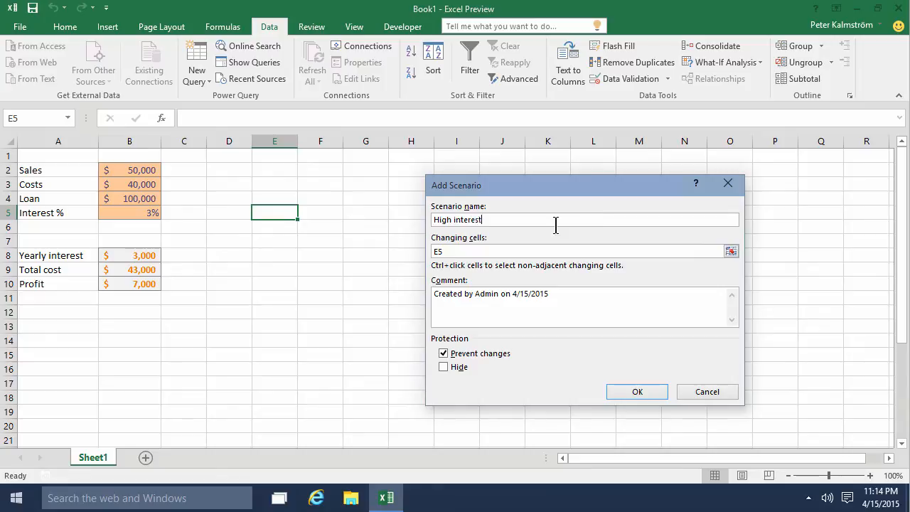
click(504, 251)
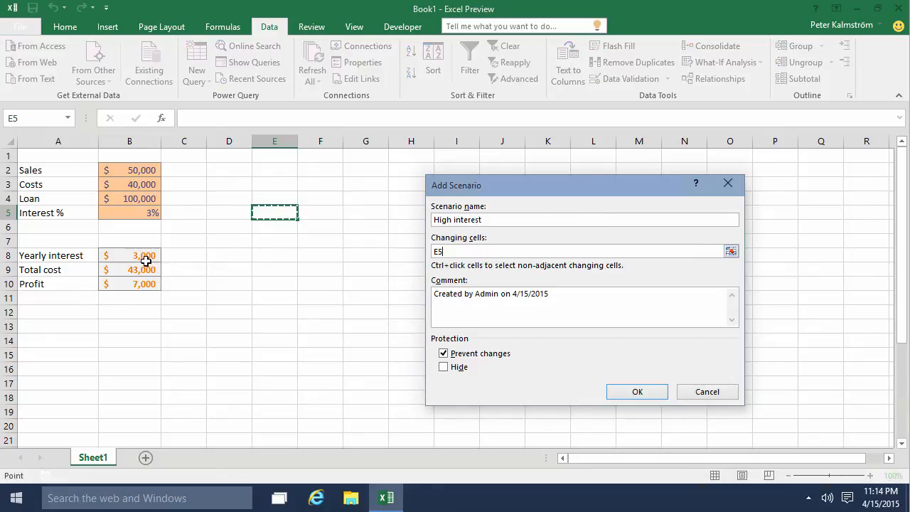
click(130, 215)
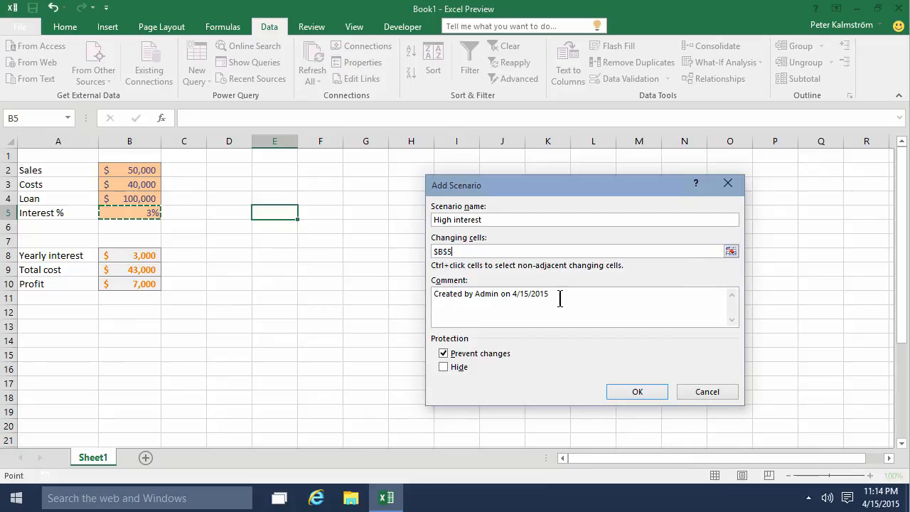
click(635, 393)
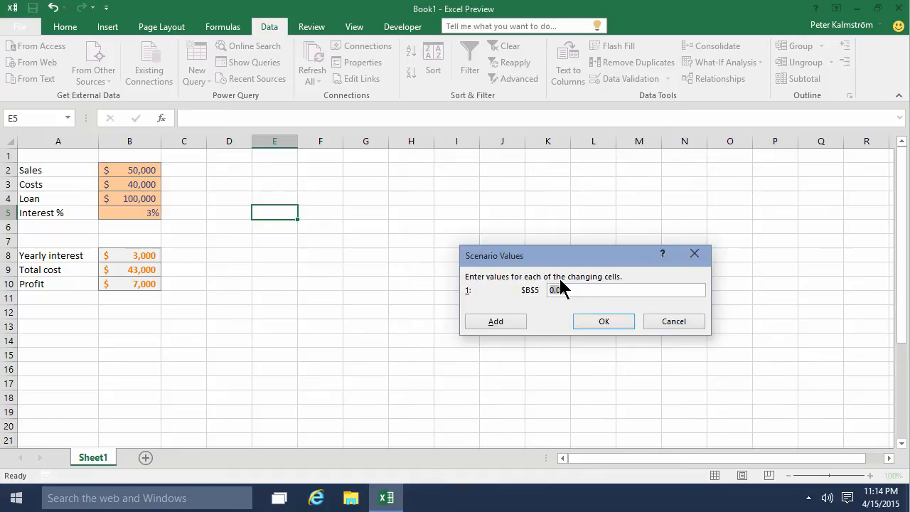
text(8)
click(509, 320)
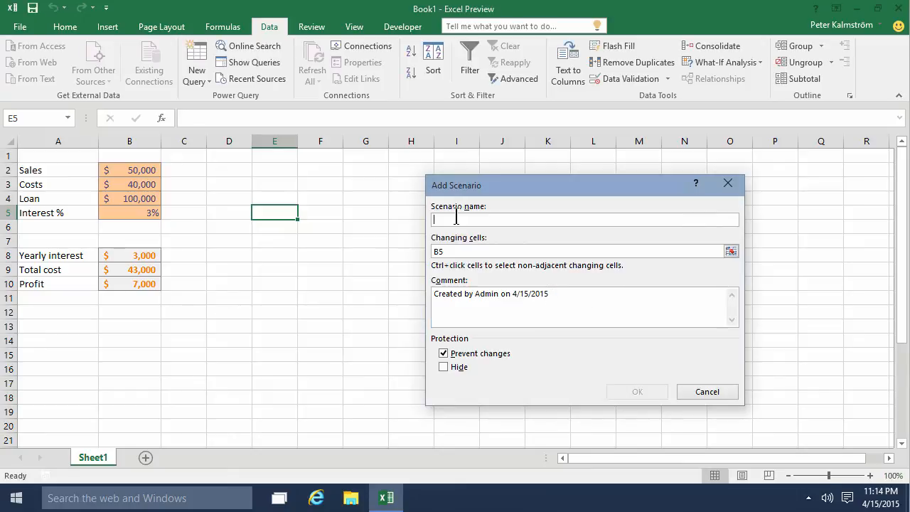
- Add a second scenario named "Low interest" that changes cell B5 to 1%
text(Low interest)
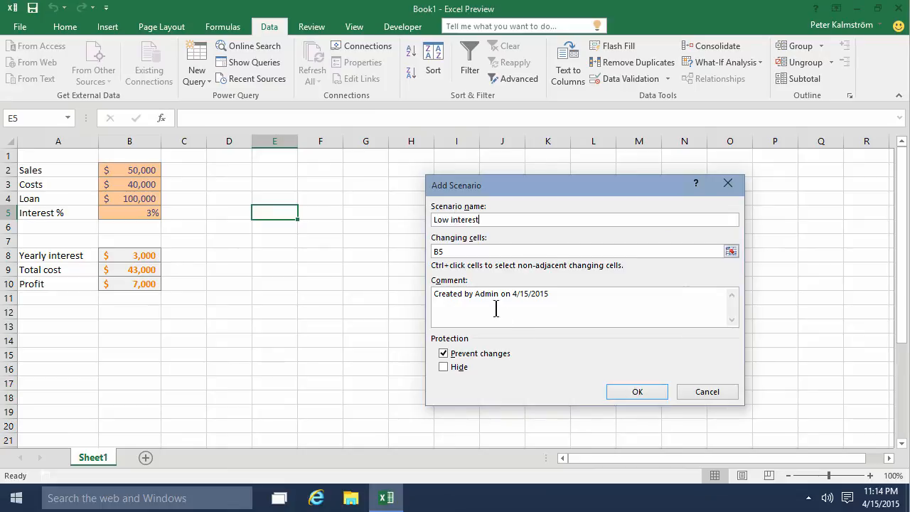
click(629, 392)
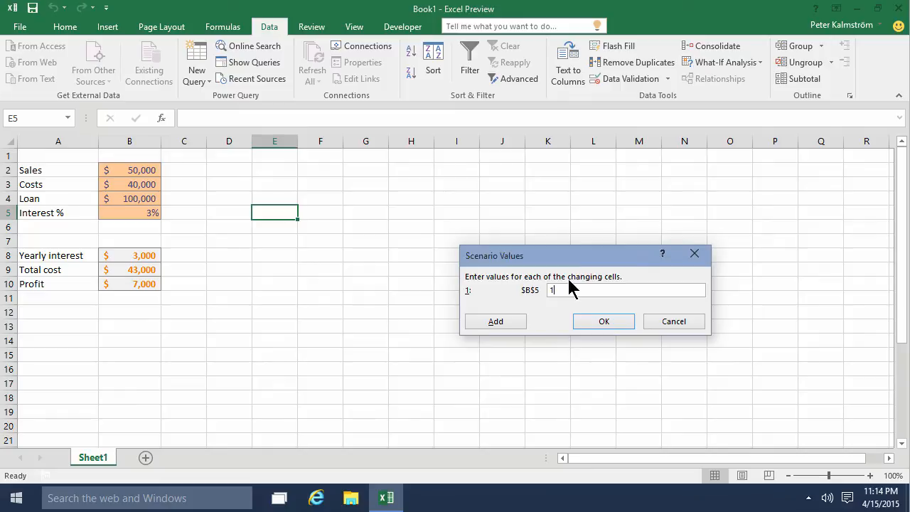
text(1%)
click(502, 324)
click(603, 321)
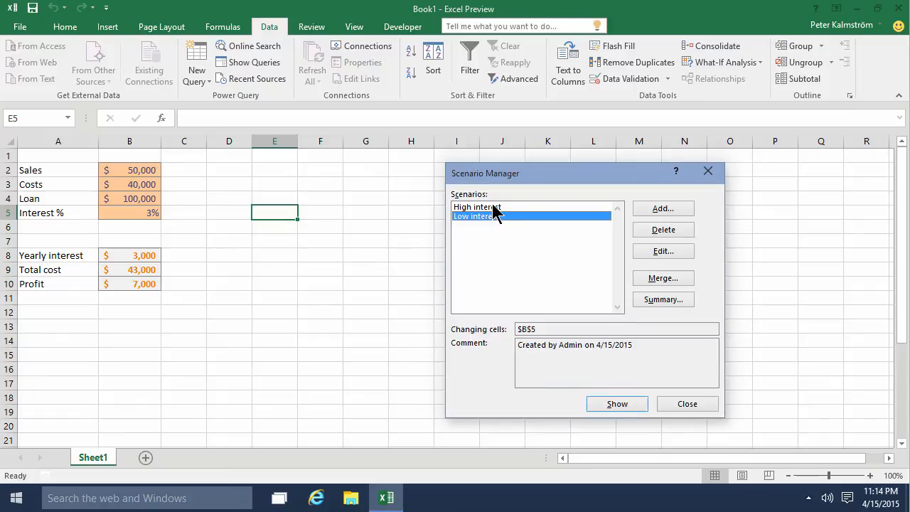
- Show the High interest and Low interest scenarios in turn, ending on Low interest, and close Scenario Manager
click(493, 206)
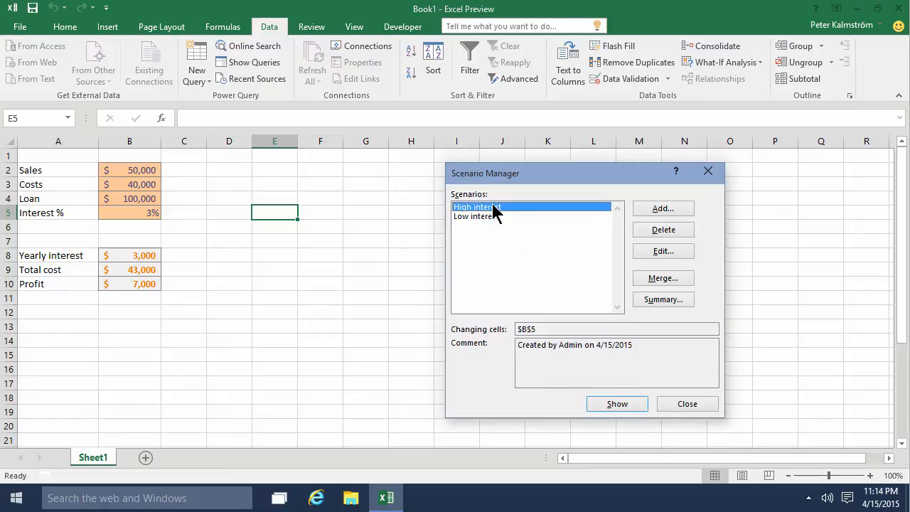
click(502, 216)
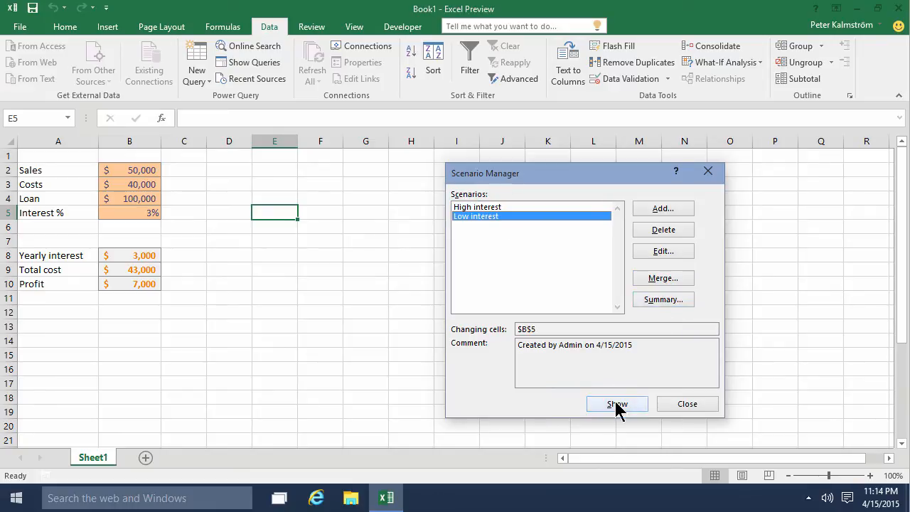
click(493, 207)
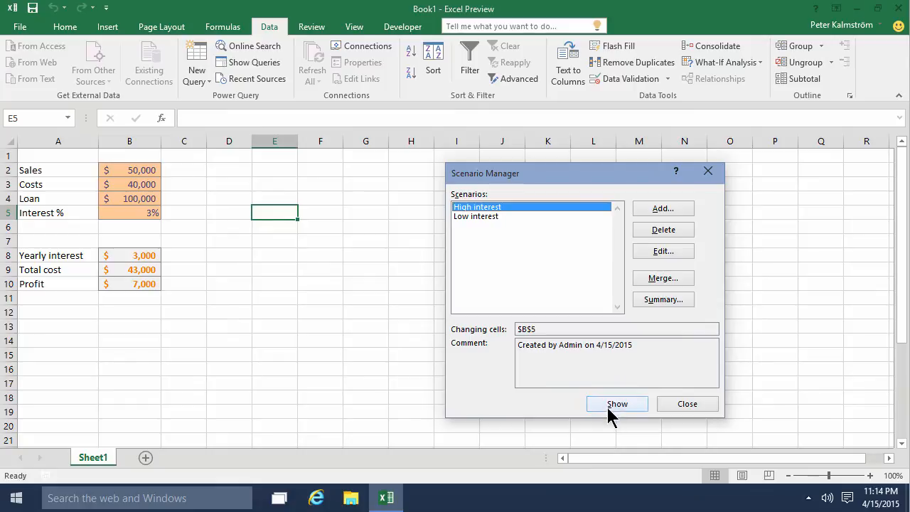
click(609, 405)
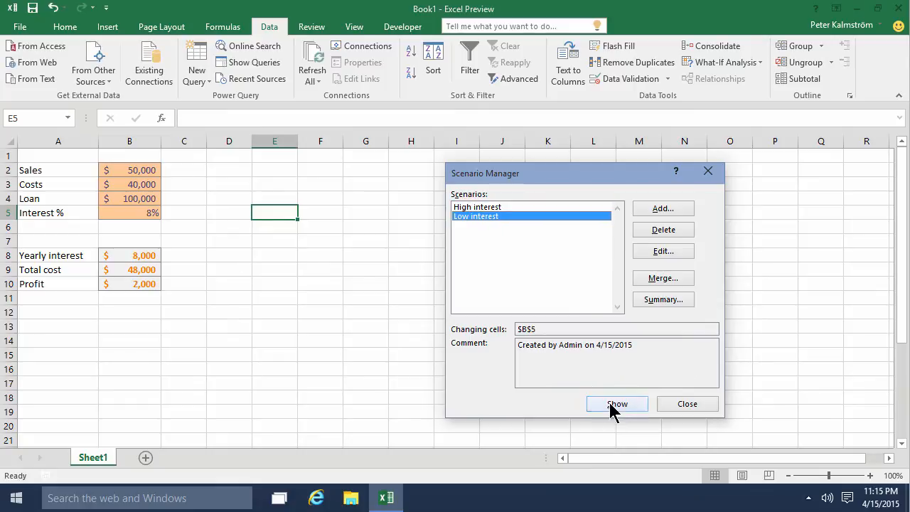
click(610, 404)
click(488, 207)
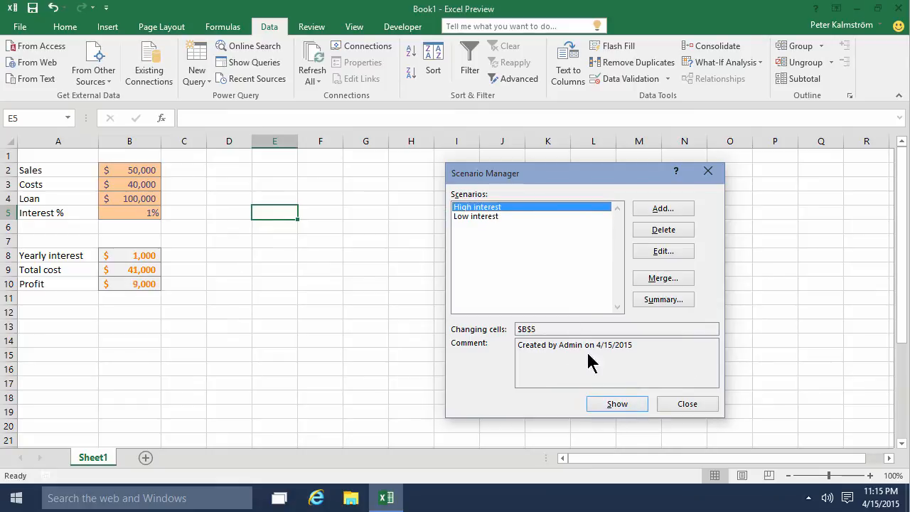
click(616, 405)
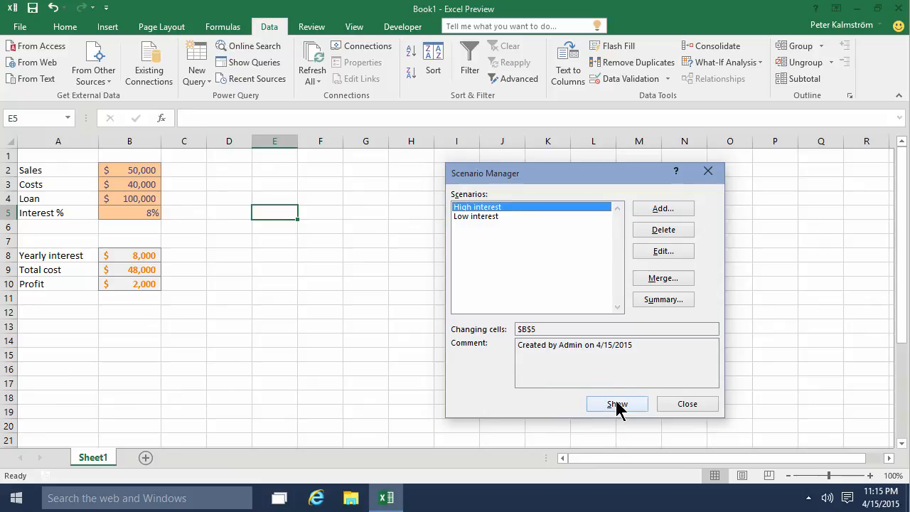
click(479, 218)
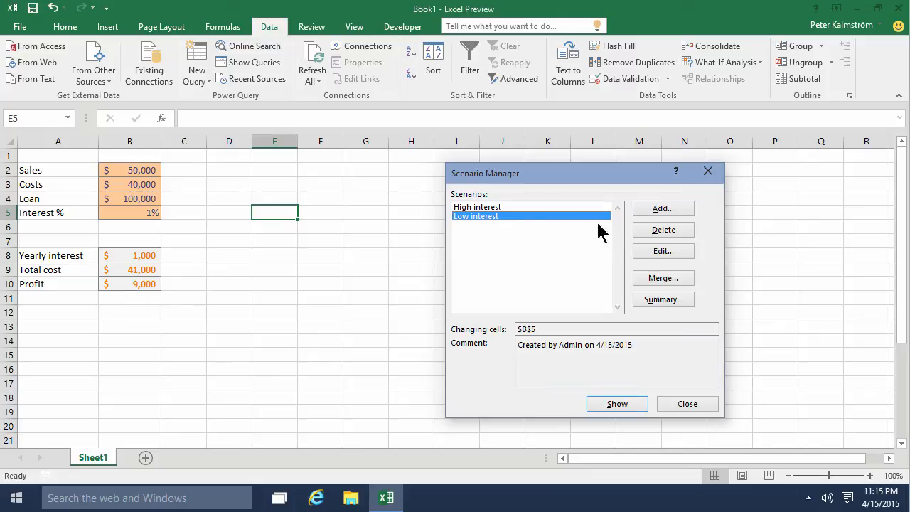
click(662, 209)
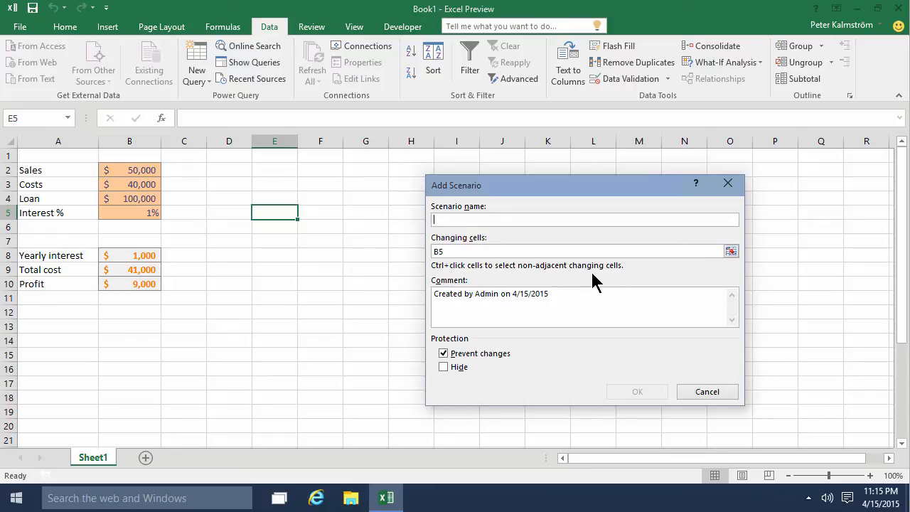
click(701, 393)
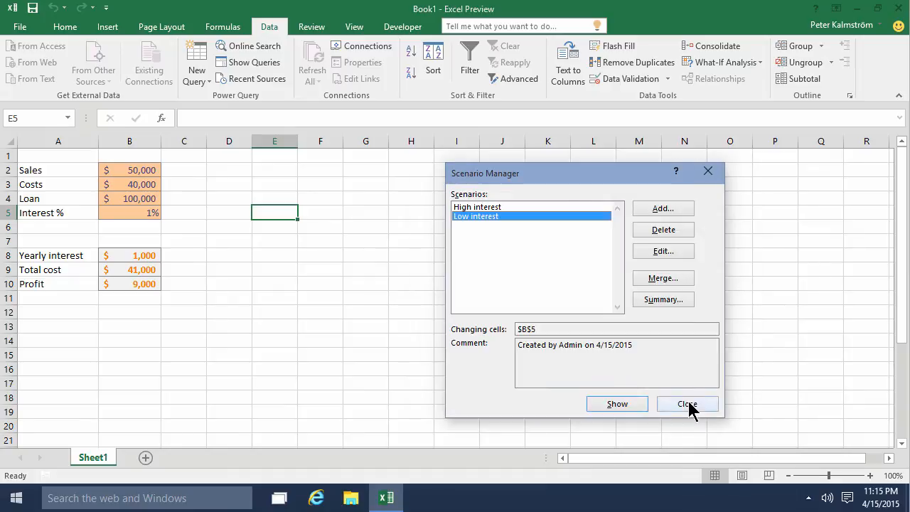
click(687, 403)
click(753, 62)
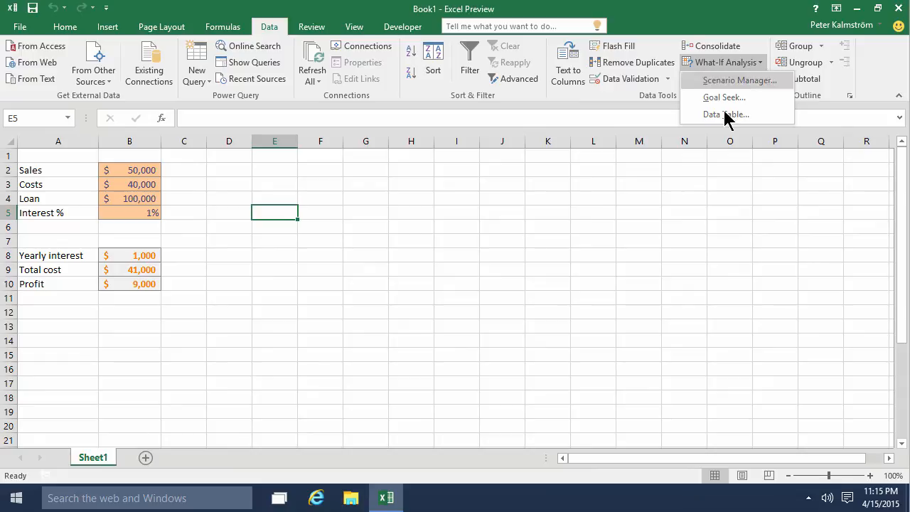
click(162, 306)
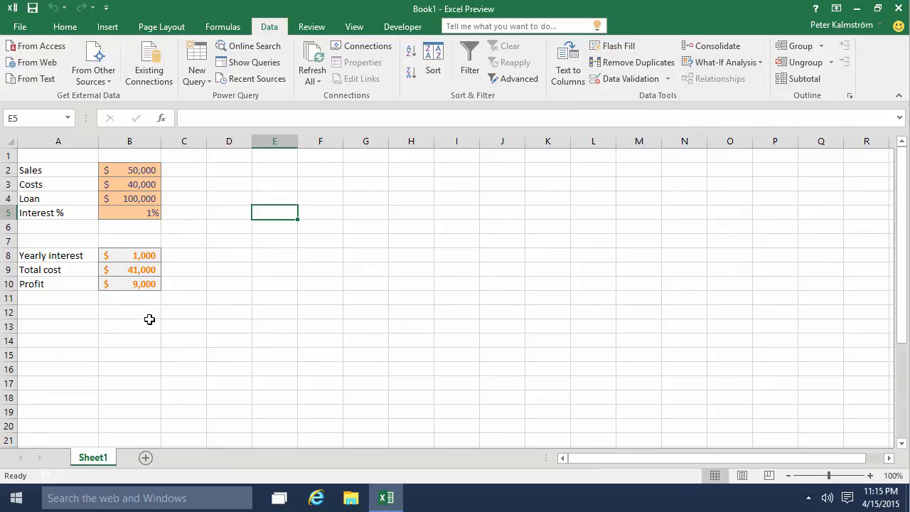
click(149, 324)
- Enter the starting interest rates 0.5% in A13 and 0.75% in A14
click(64, 329)
text(0)
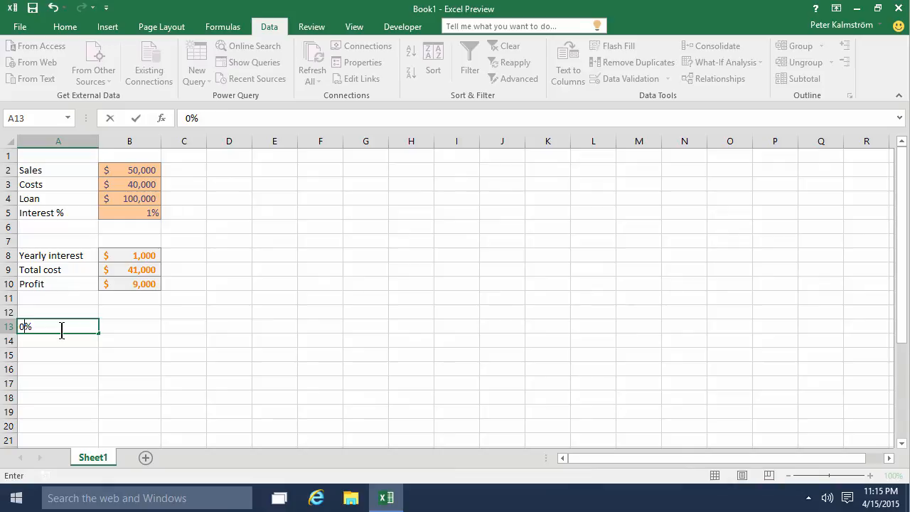
text(.5)
key(Return)
text(0.75)
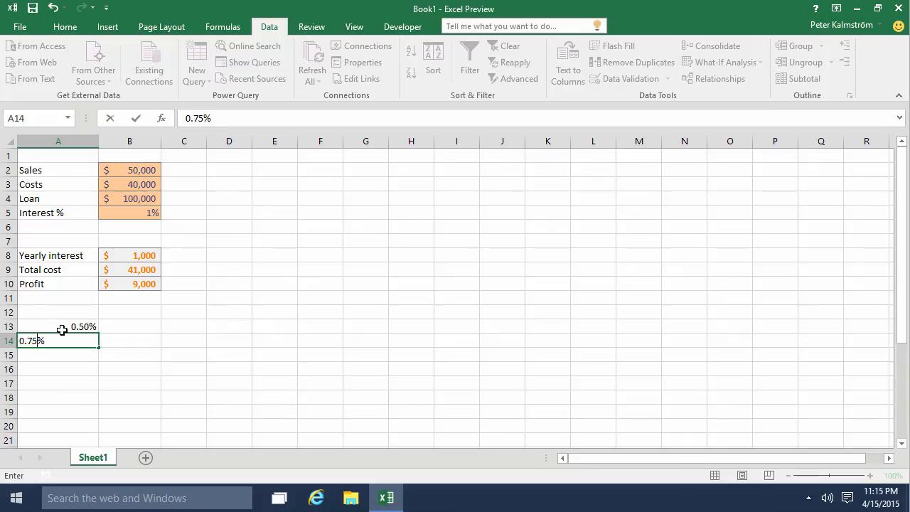
key(Return)
- Extend the interest rate series from A13:A14 down to A31 in 0.25% increments
key(Up)
drag(62, 330, 62, 335)
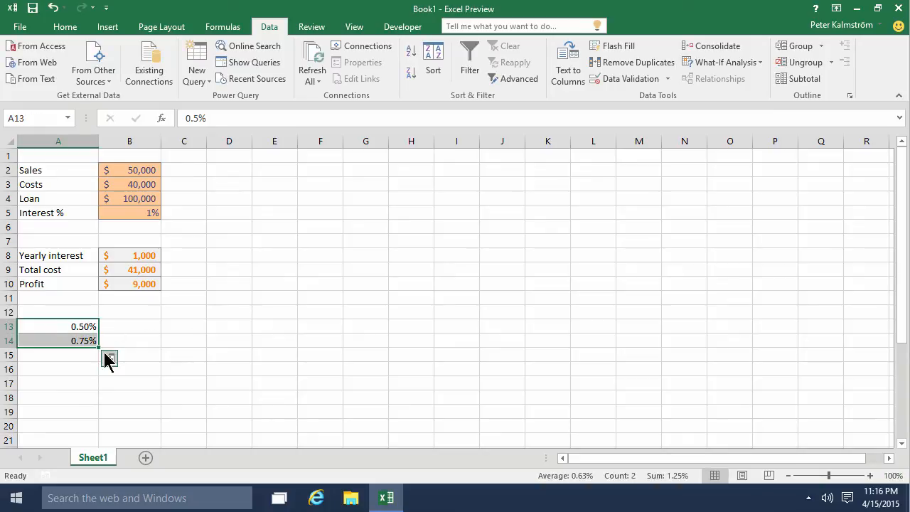
drag(97, 347, 90, 432)
scroll(116, 335, up, 4)
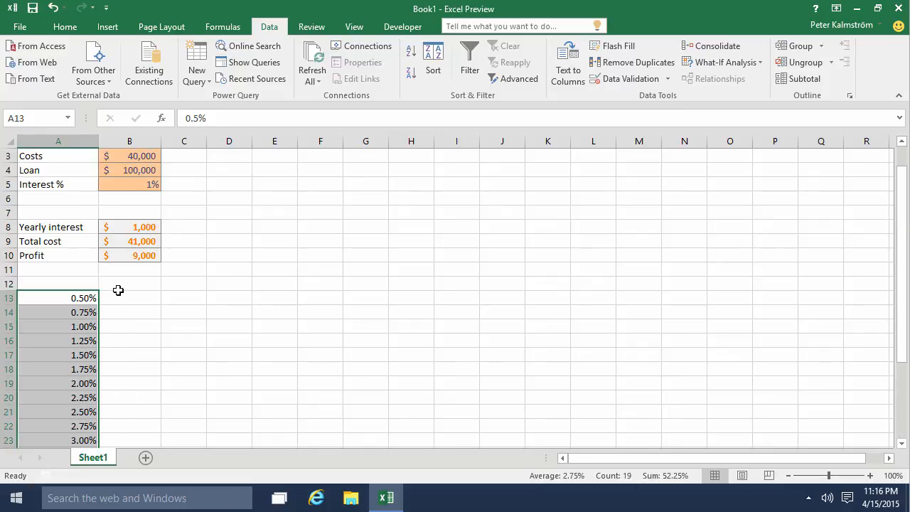
- Enter the starting loan amounts 70000 in B12 and 80000 in C12
click(145, 313)
text(700000)
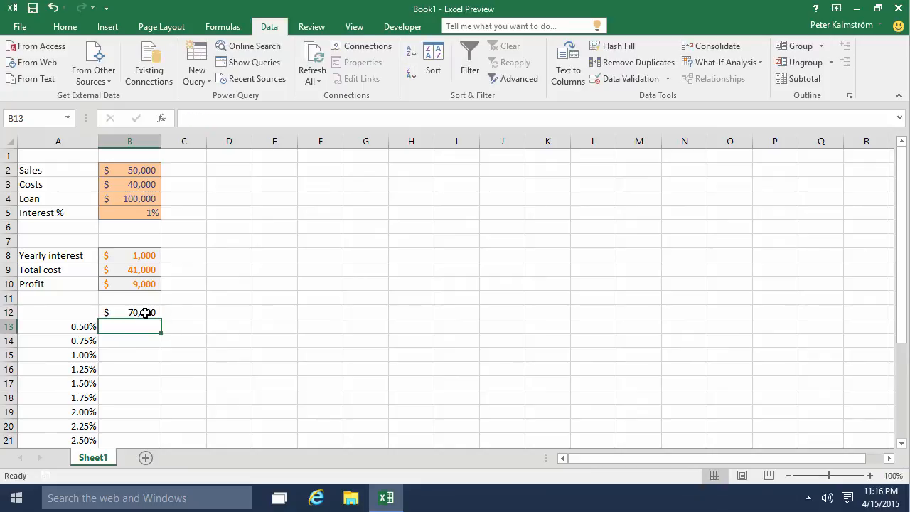
key(Up)
key(Right)
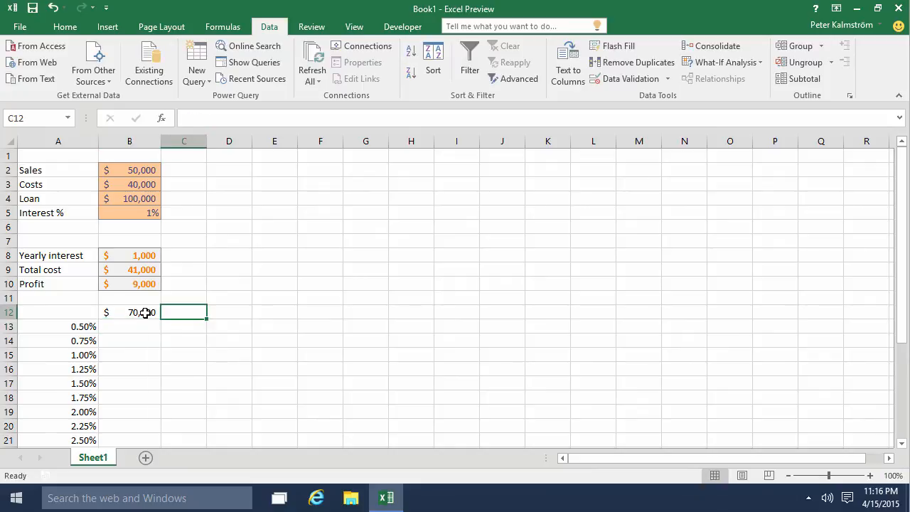
text(8000)
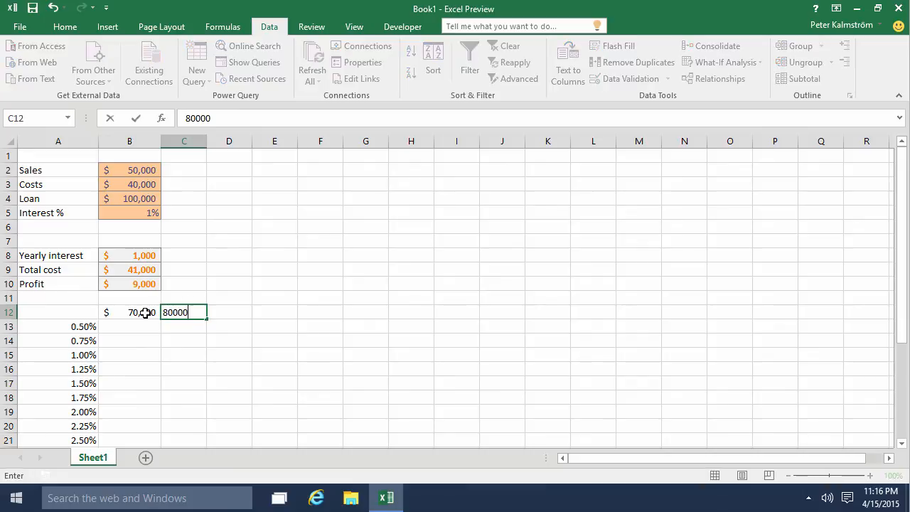
text(0)
key(Return)
key(Up)
- Copy the accounting number format from B12 to C12 with Format Painter
click(145, 313)
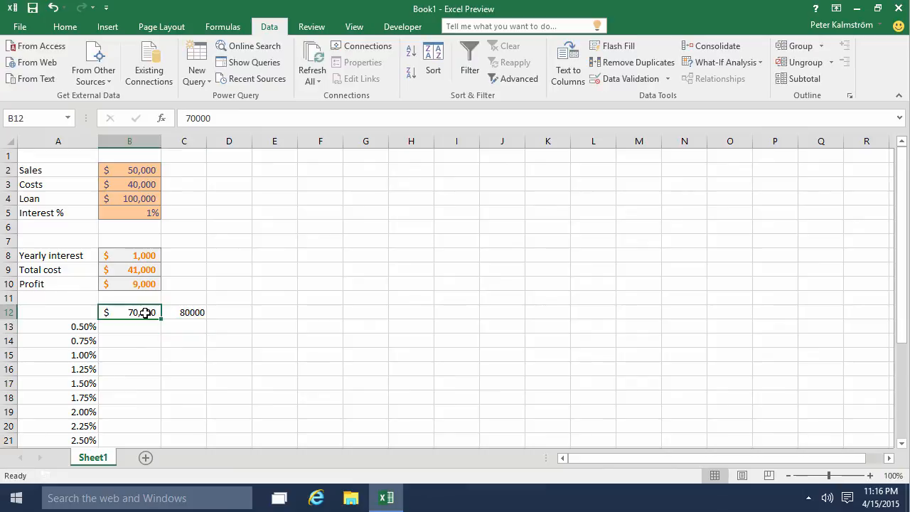
click(64, 28)
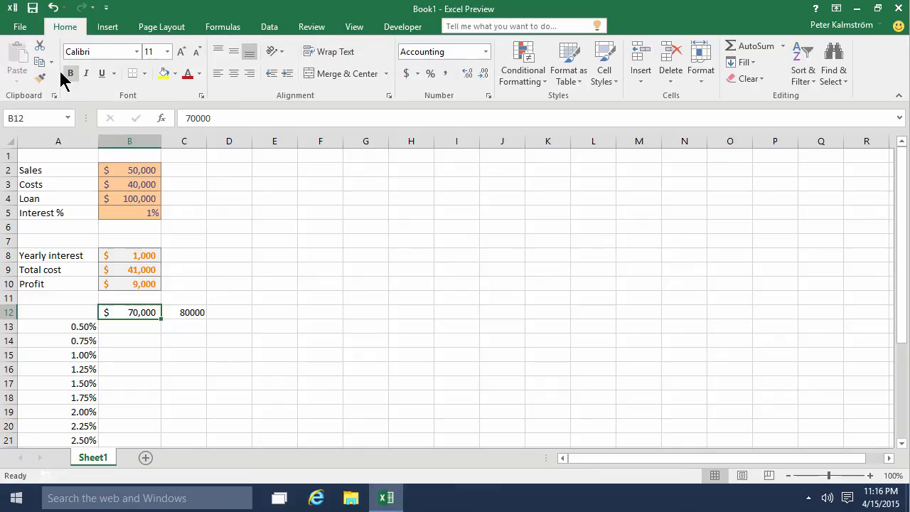
click(40, 77)
click(186, 313)
- Extend the loan amounts from B12:C12 across to J12 in 10,000 increments and autofit the widths of columns B to J
drag(139, 313, 509, 328)
drag(130, 141, 514, 154)
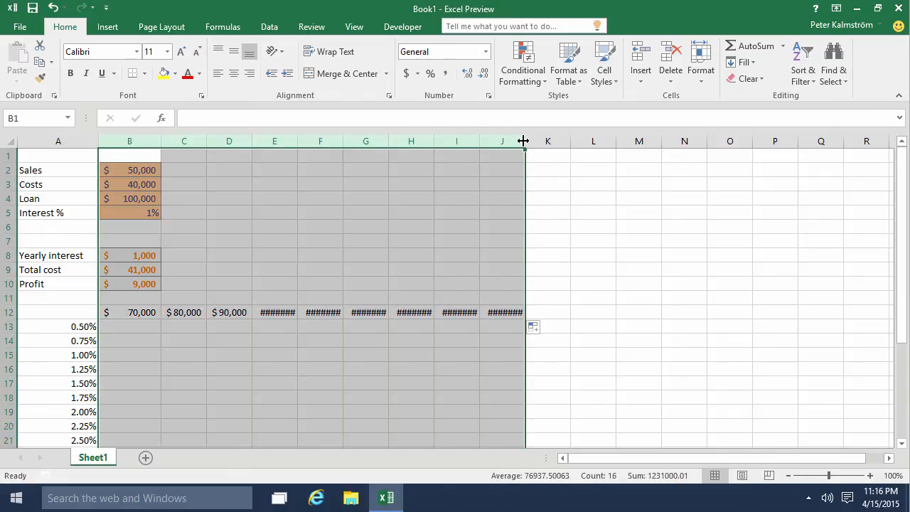
double_click(525, 141)
click(468, 340)
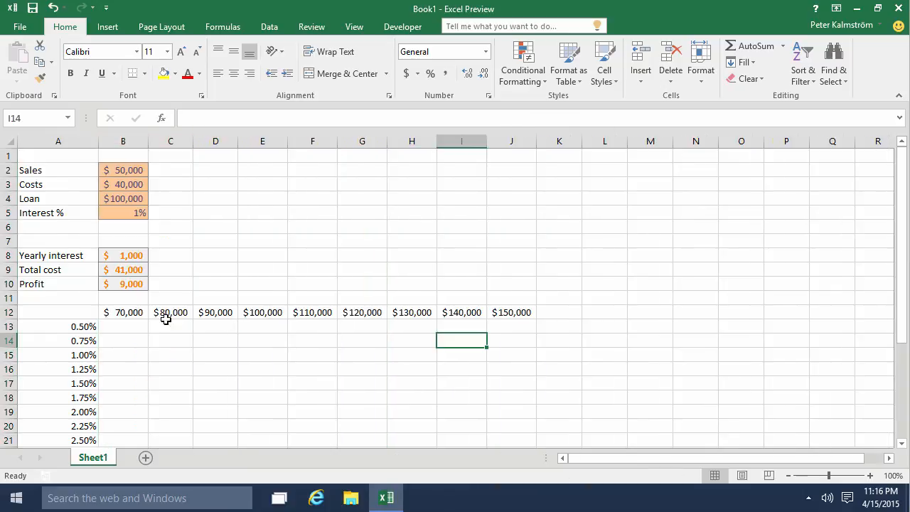
- Enter the formula =B10 in A12 to reference the profit in the corner of the table
click(71, 312)
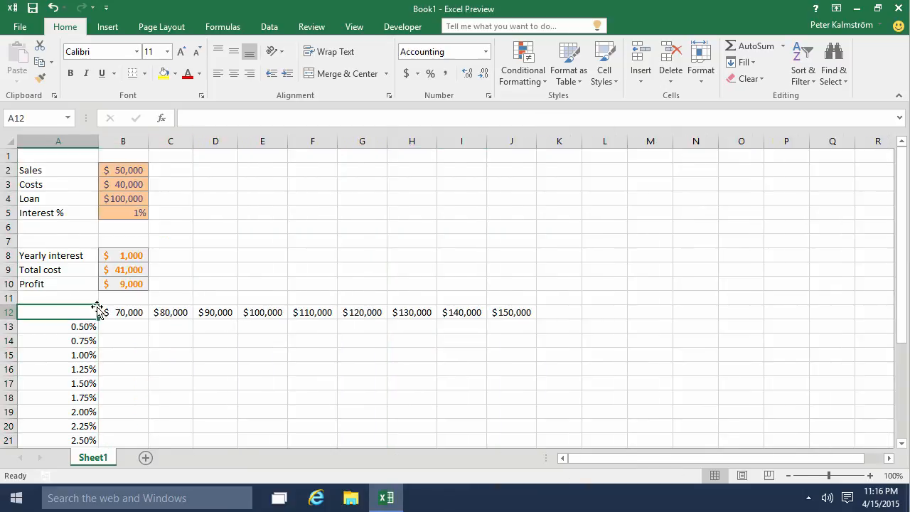
text(=)
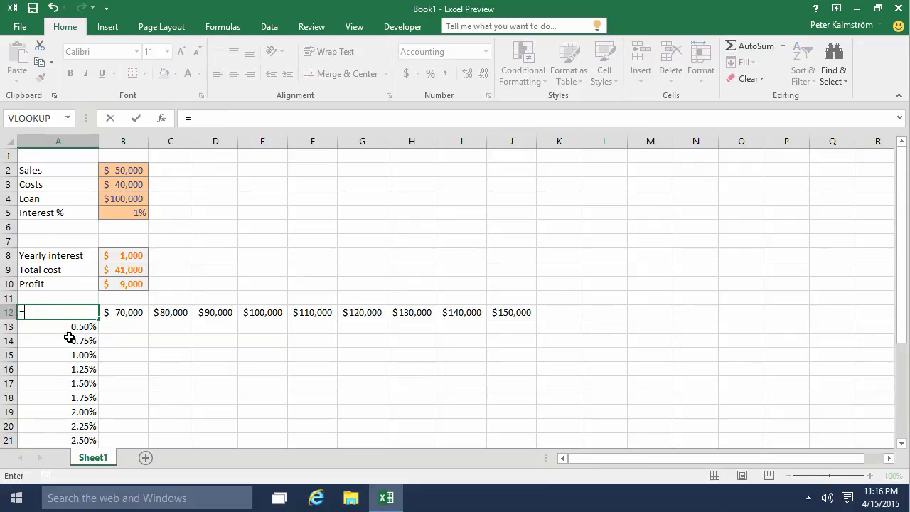
click(130, 283)
key(Return)
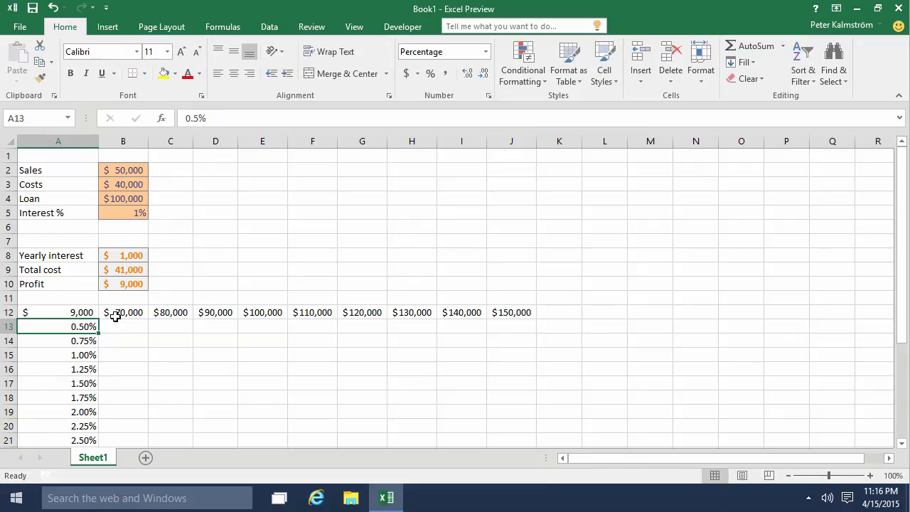
- Create a What-If Data Table on A12:J31 with B5 as the row input cell and B4 as the column input cell
drag(95, 318, 518, 420)
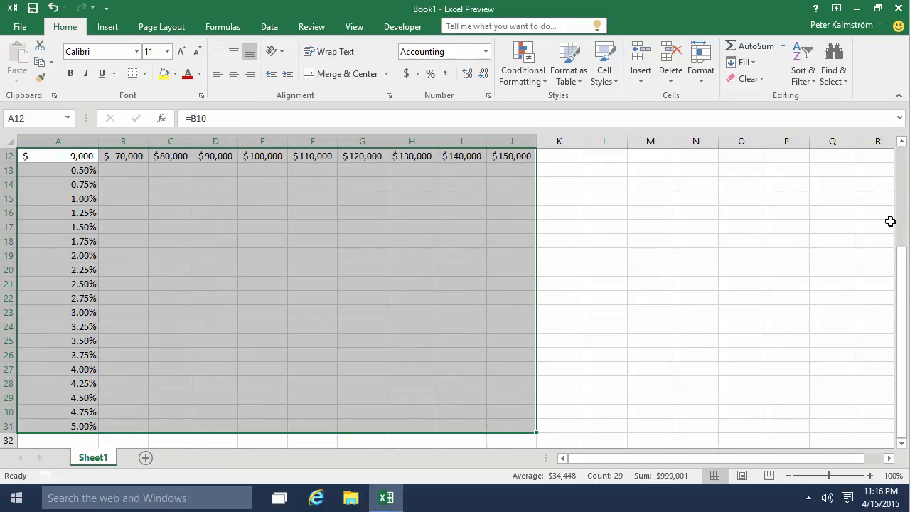
mouse_move(904, 263)
mouse_down()
mouse_move(907, 246)
mouse_move(897, 253)
mouse_up()
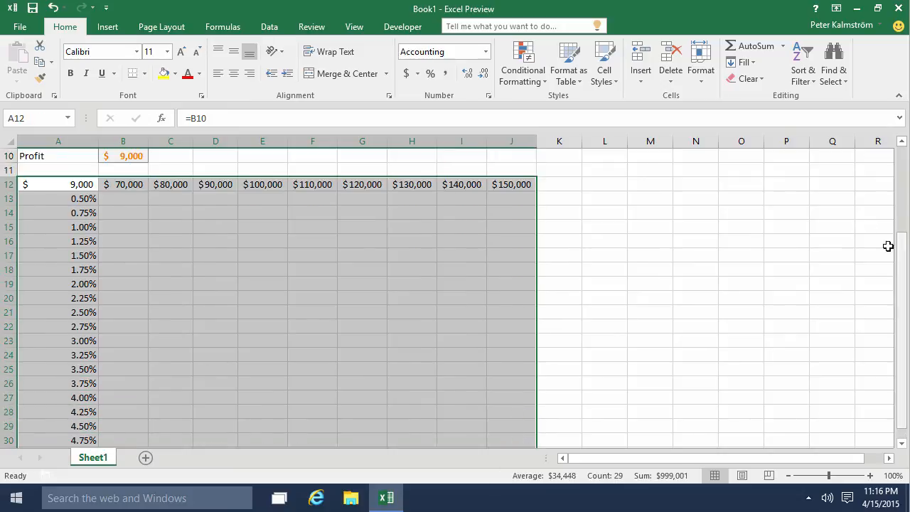
click(269, 29)
click(724, 62)
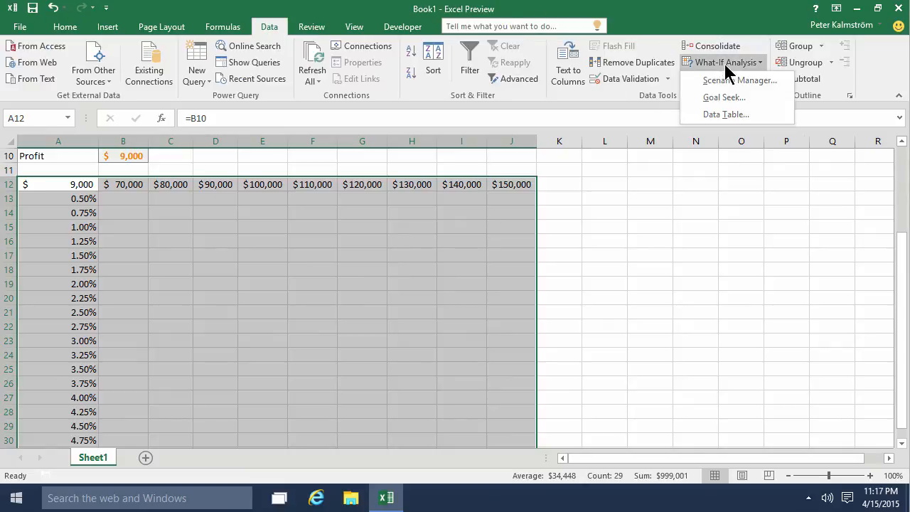
click(728, 113)
scroll(688, 296, up, 1)
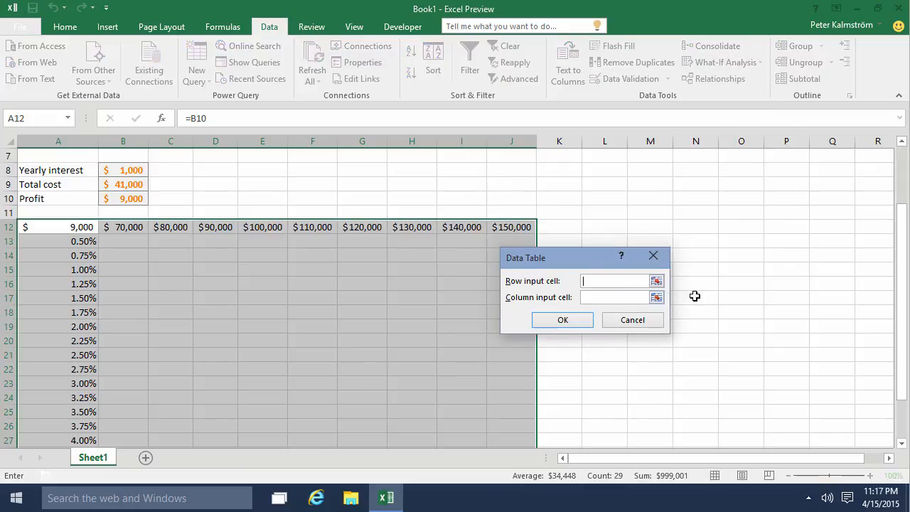
scroll(318, 187, up, 2)
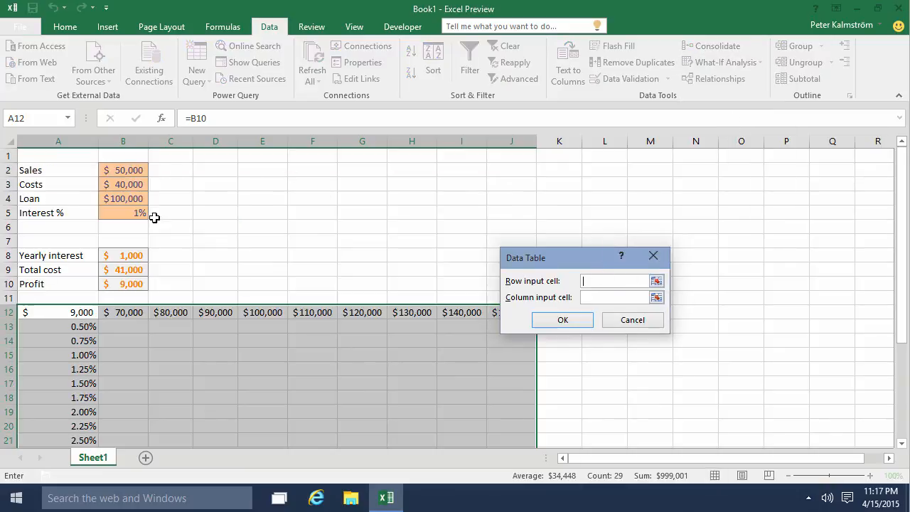
click(117, 213)
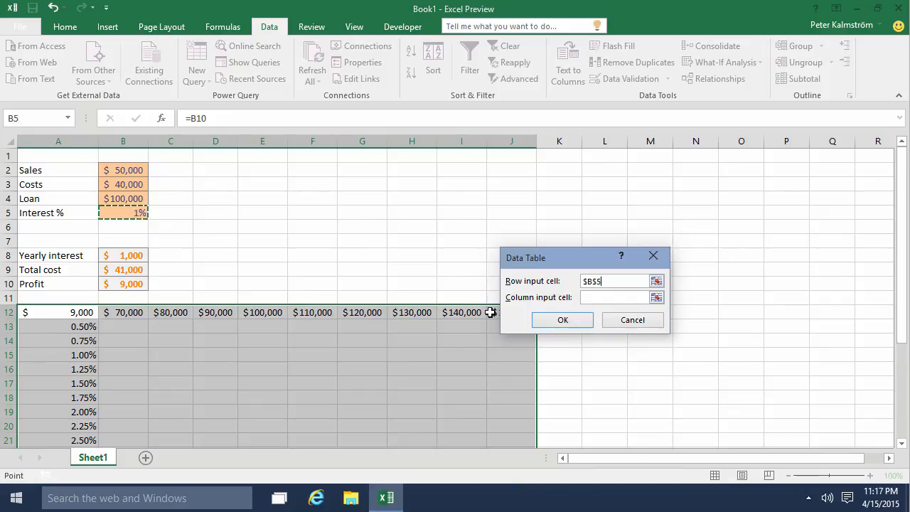
click(593, 297)
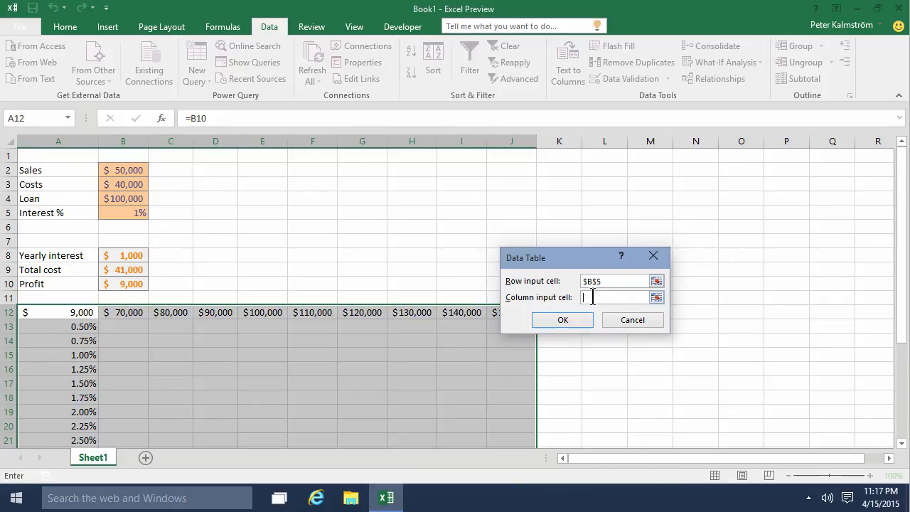
click(119, 199)
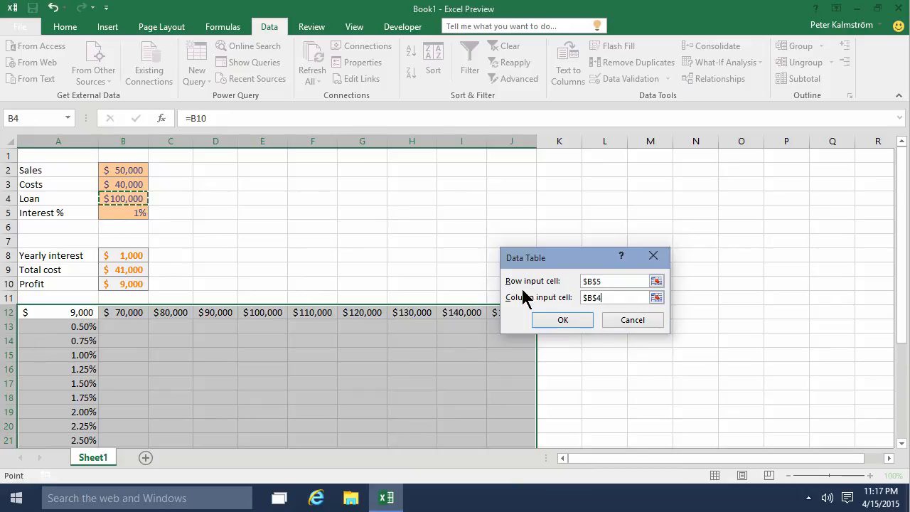
click(555, 321)
- Apply the Calculation cell style to the data table results in B13:J31
scroll(556, 347, down, 2)
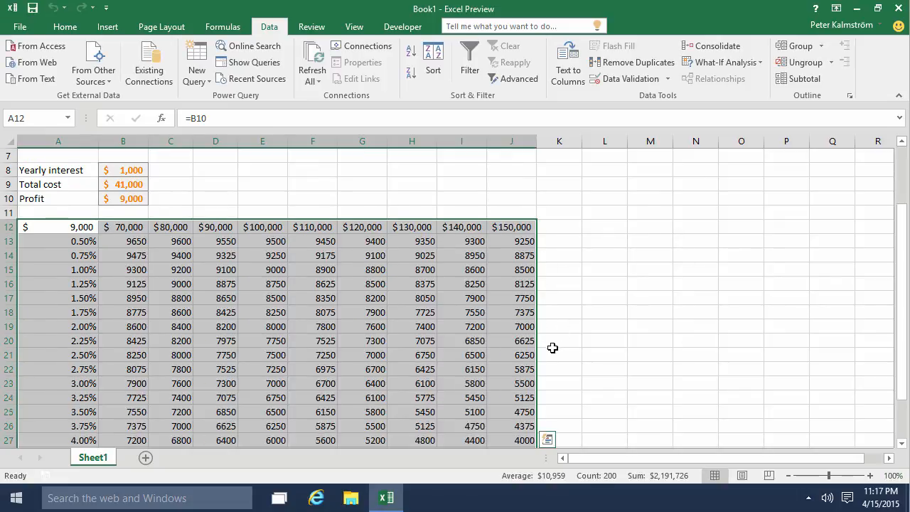
scroll(556, 346, down, 3)
scroll(535, 353, up, 3)
click(491, 270)
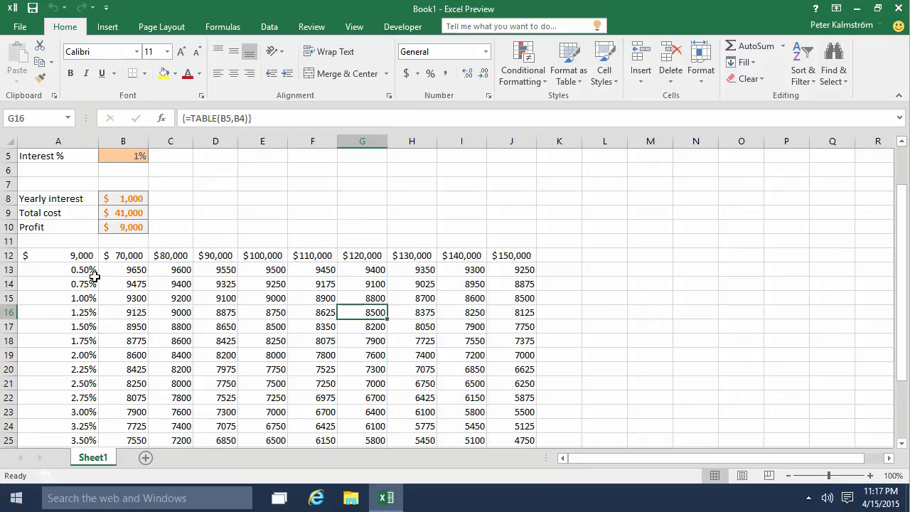
drag(114, 269, 512, 426)
click(604, 74)
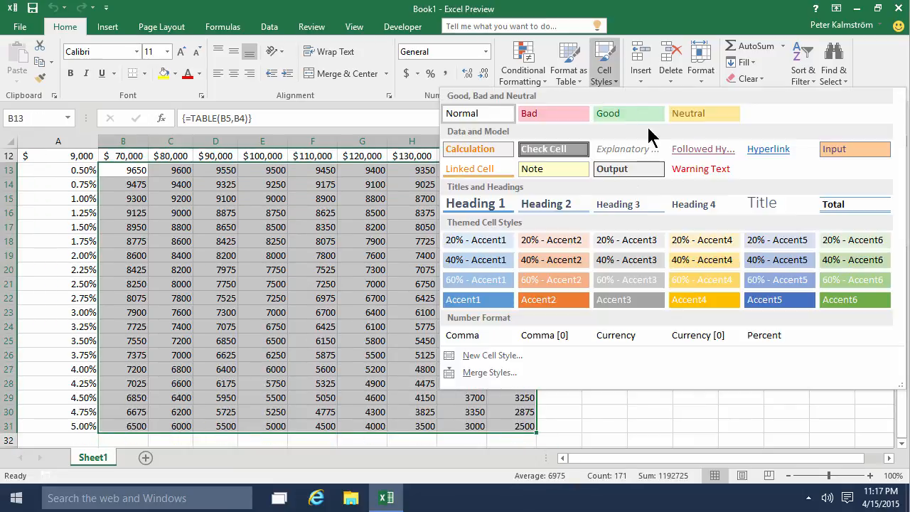
click(475, 149)
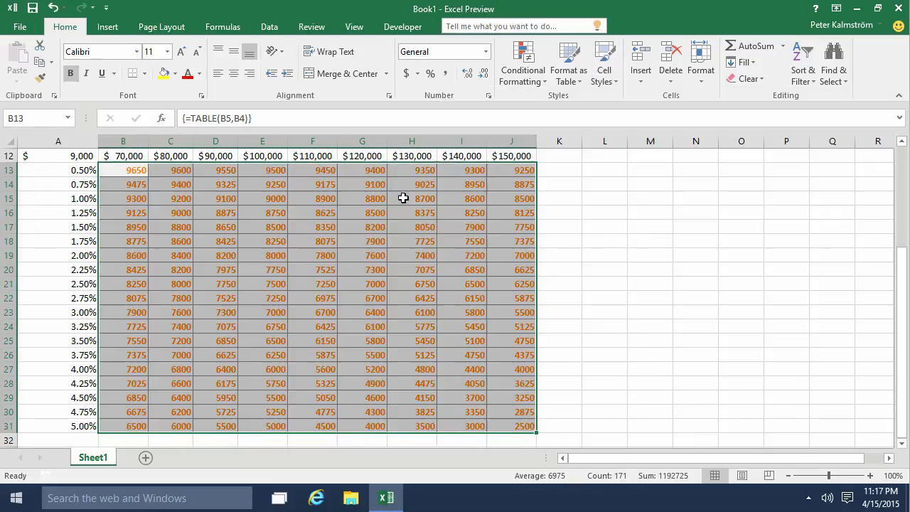
click(303, 215)
scroll(263, 215, up, 2)
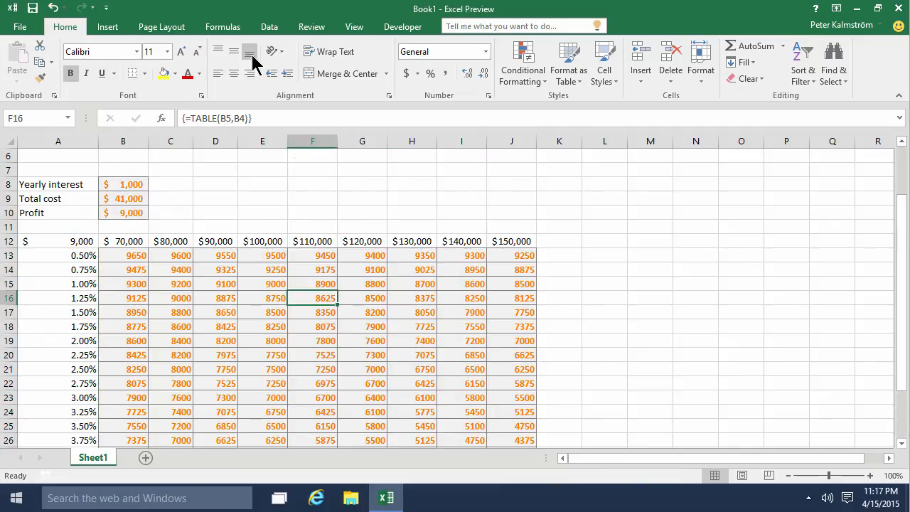
- Display the list of available What-If Analysis tools
click(268, 30)
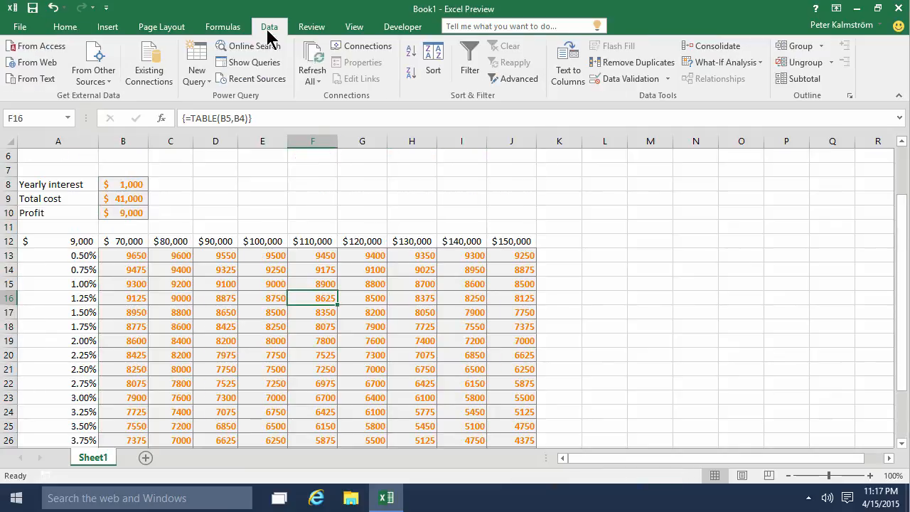
click(726, 65)
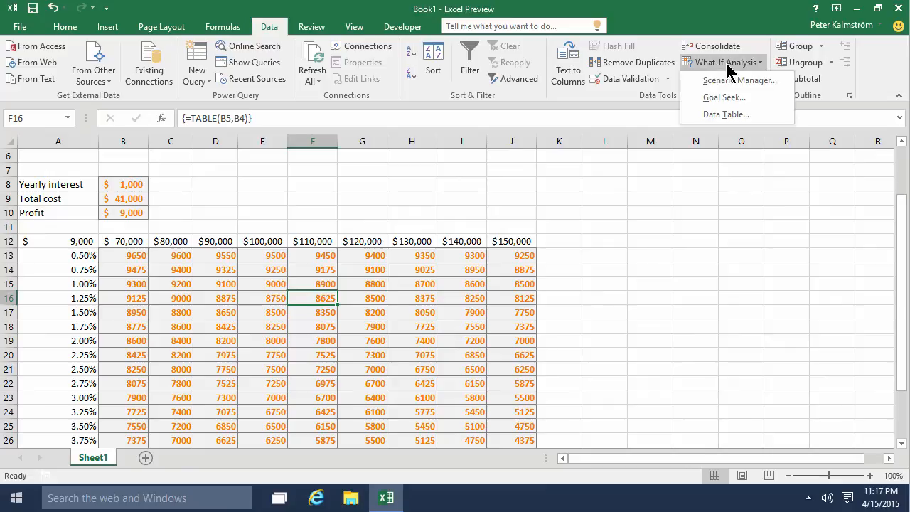